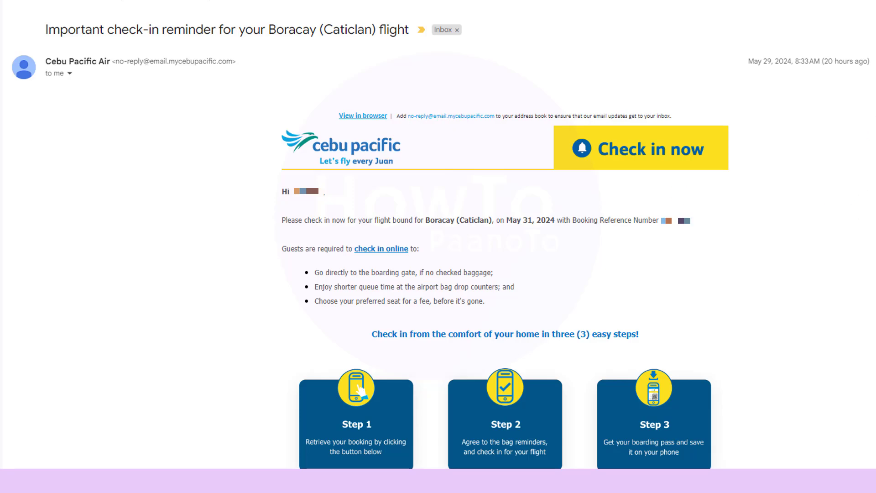
# Follow the Boracay reminder email's CHECK IN NOW link to the My Bookings page.
pyautogui.scroll(-5, 554, 244)
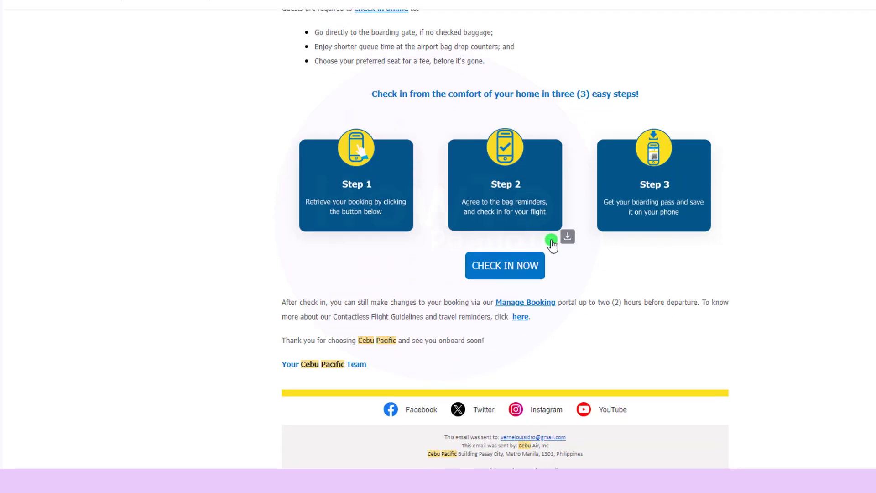
pyautogui.click(527, 266)
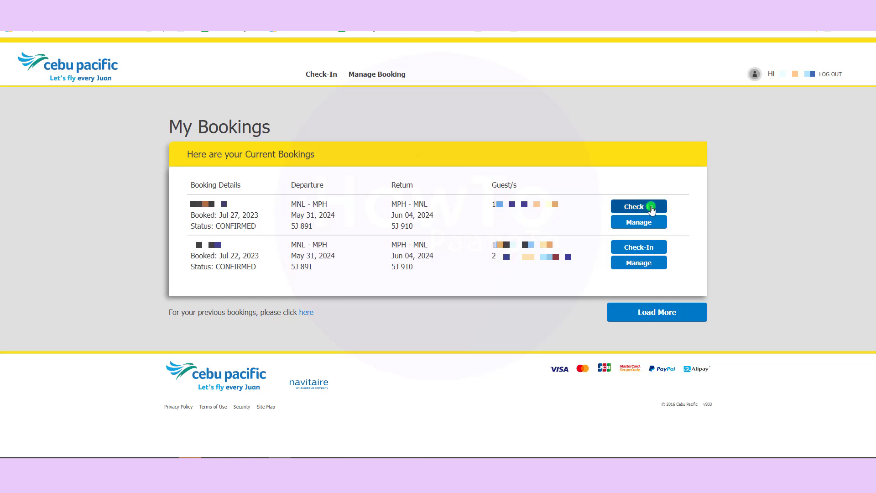
# Start check-in for the first booking and paste the guest's Go Rewards membership number.
pyautogui.click(651, 210)
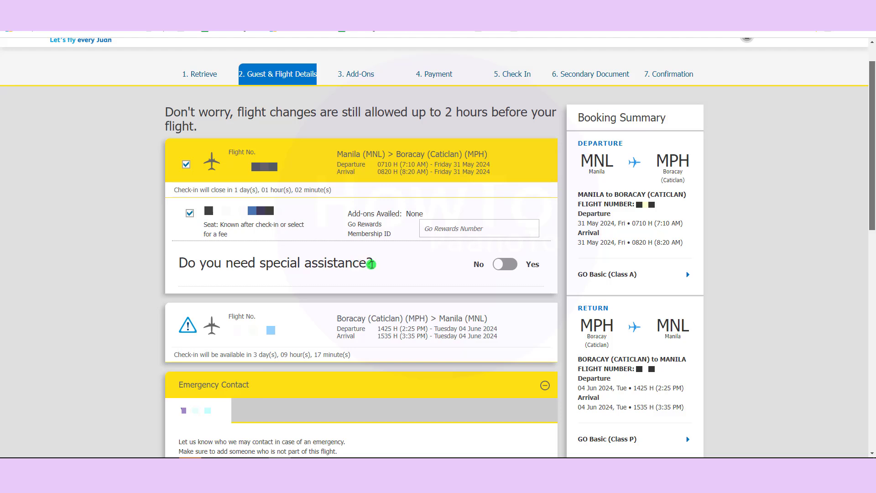
pyautogui.click(442, 222)
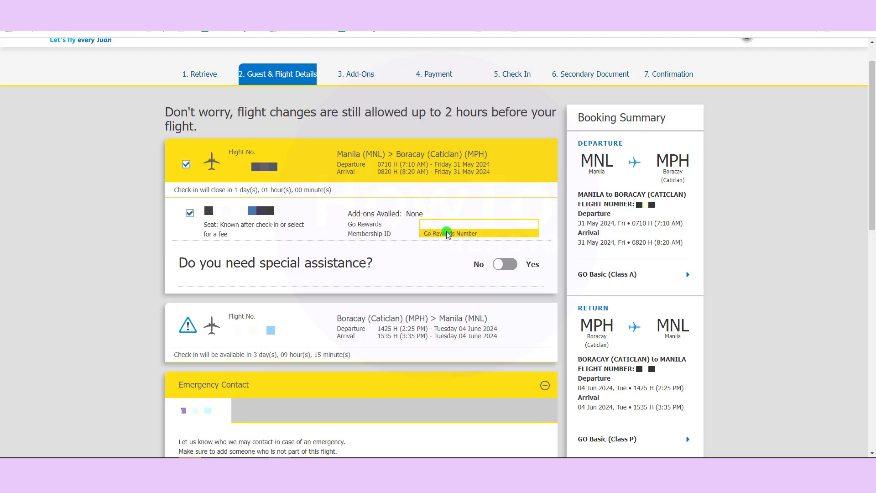
pyautogui.hotkey('ctrl', 'v')
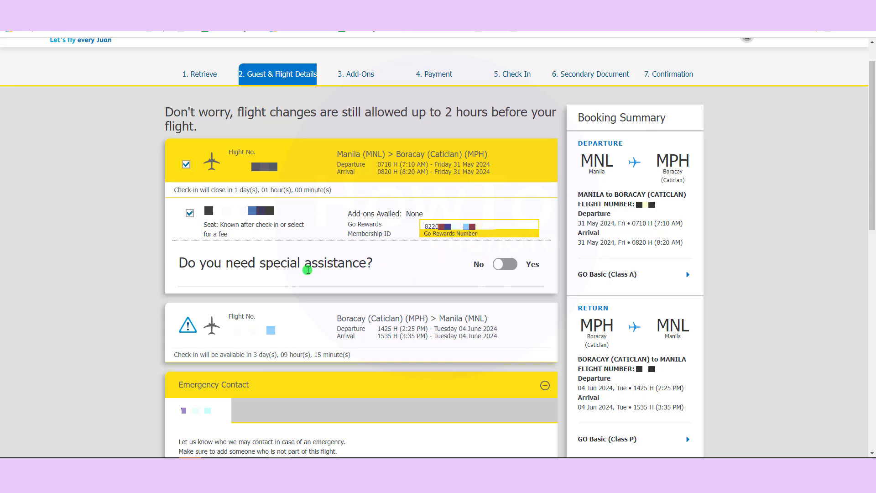
# Browse the special assistance options, then set special assistance back to No.
pyautogui.click(502, 265)
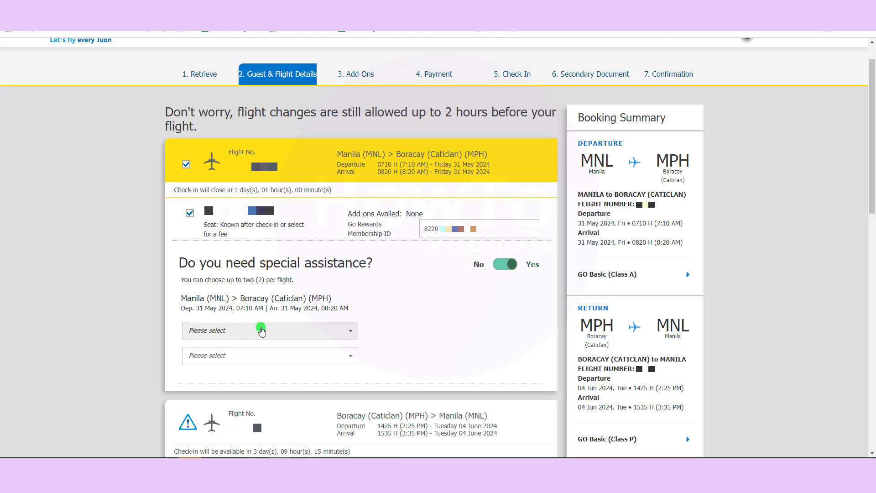
pyautogui.click(308, 329)
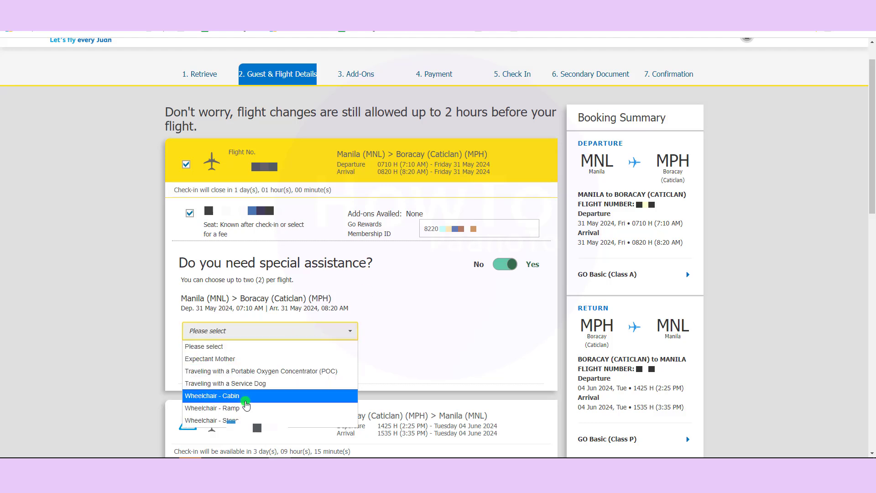
pyautogui.click(293, 357)
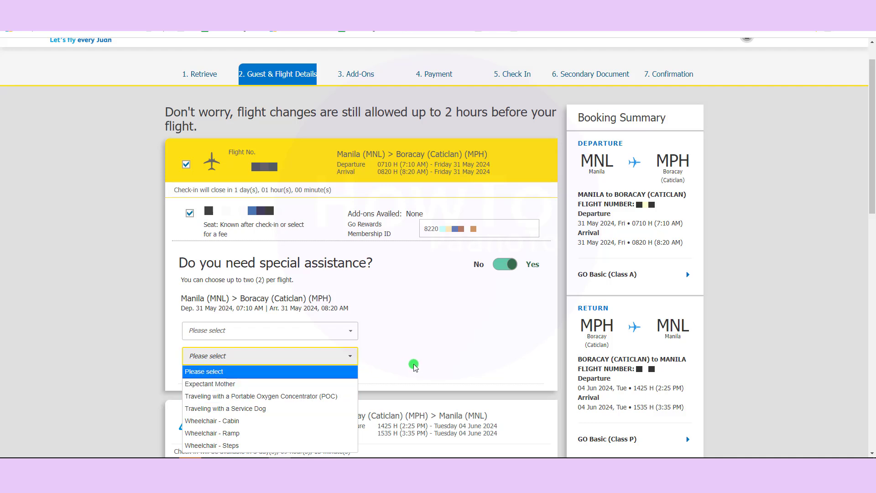
pyautogui.click(354, 360)
pyautogui.click(502, 261)
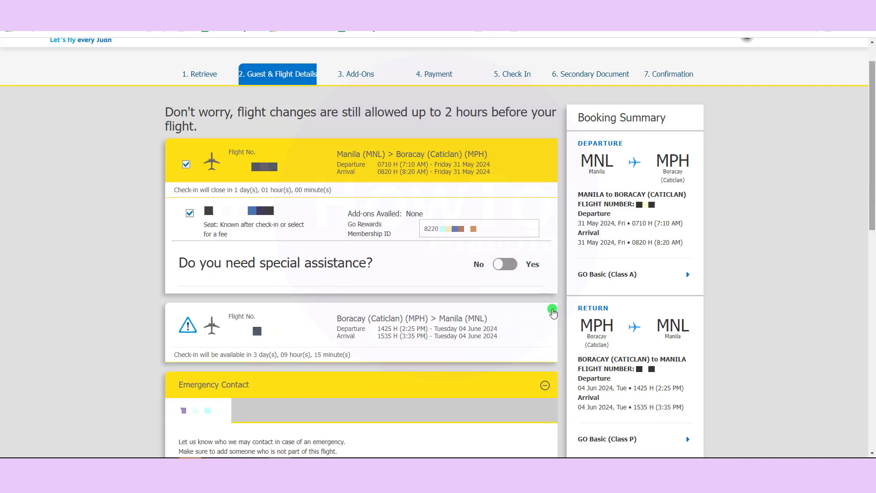
# Leave Travel Insurance and Seat Selector unticked and continue to the Check In summary (PHP 3,488.28).
pyautogui.scroll(-4, 552, 313)
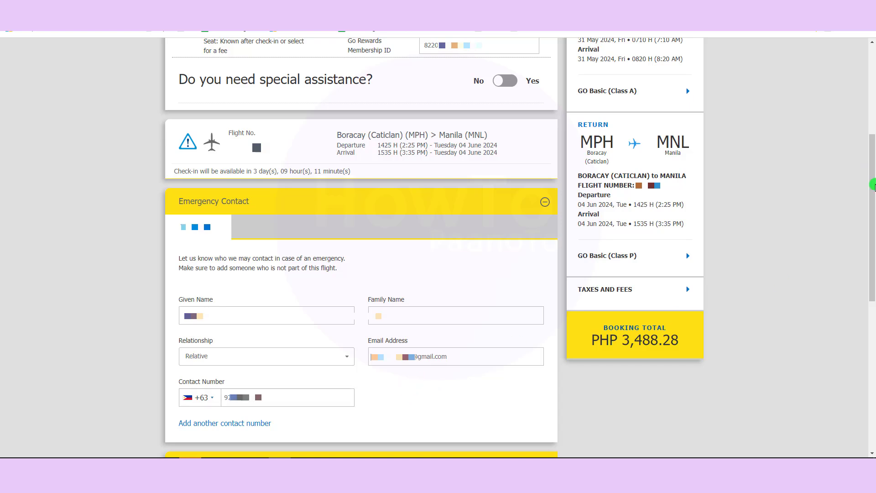
pyautogui.moveTo(872, 185); pyautogui.dragTo(835, 305)
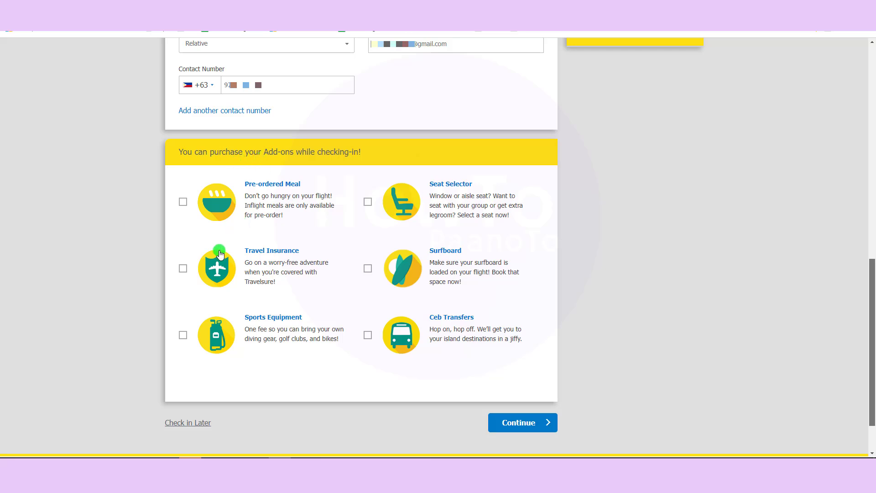
pyautogui.click(183, 268)
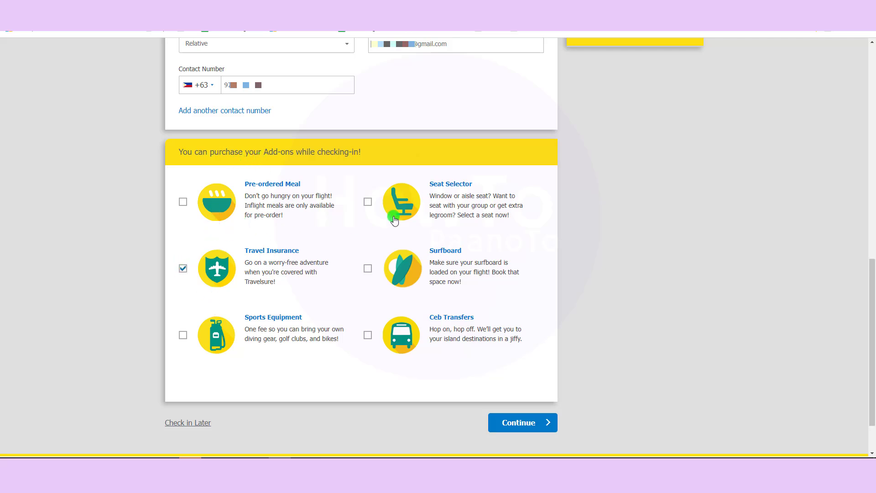
pyautogui.click(182, 269)
pyautogui.click(368, 201)
pyautogui.scroll(-2, 319, 225)
pyautogui.click(519, 375)
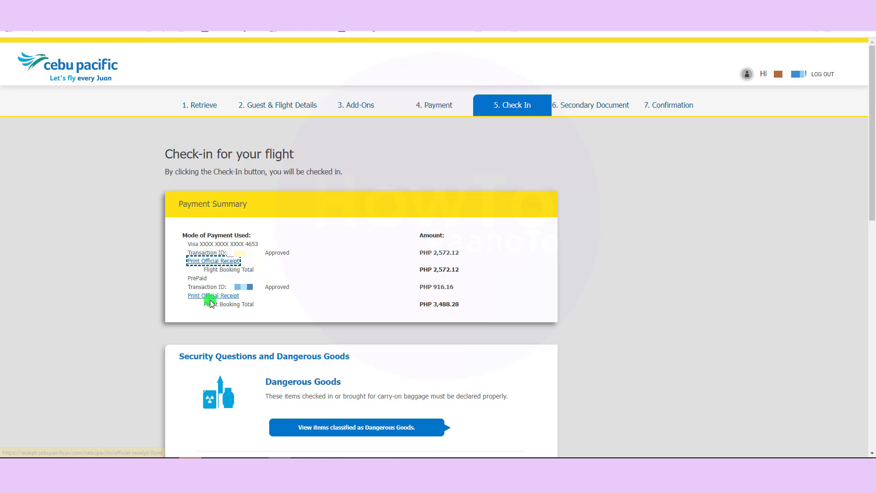
pyautogui.click(211, 296)
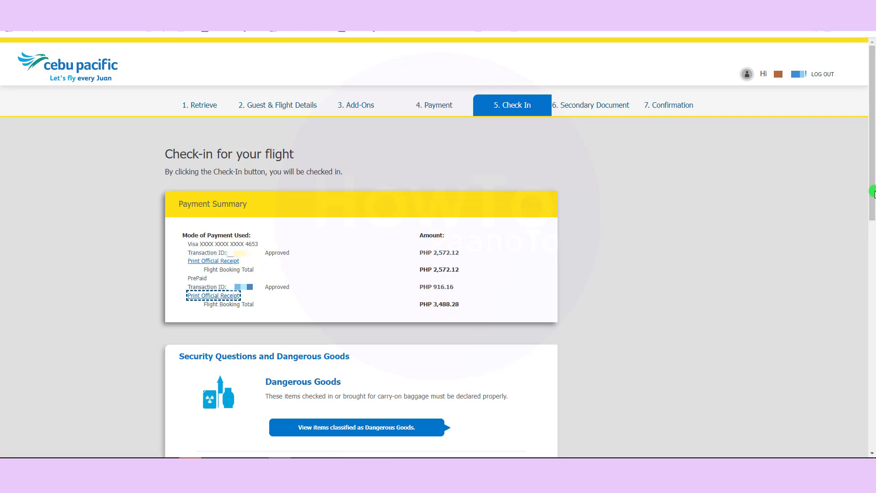
# Review and close the Dangerous Goods, security check and restricted carry-on items notices.
pyautogui.scroll(-5, 872, 192)
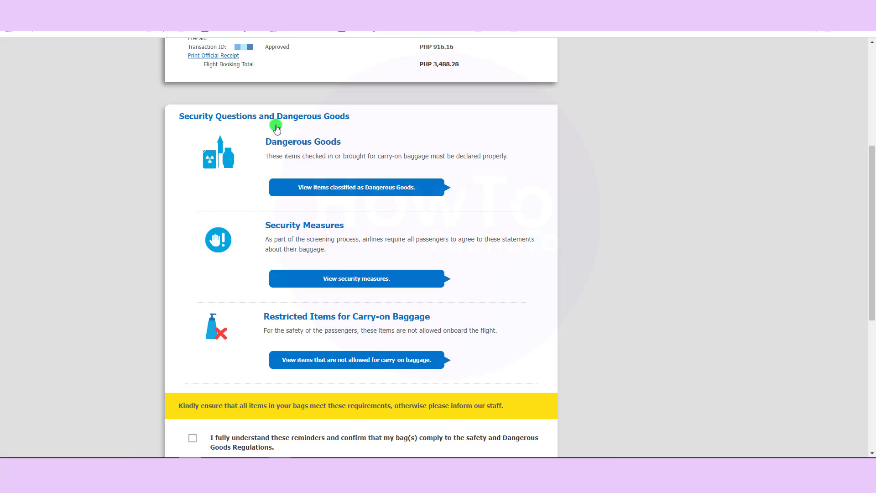
pyautogui.click(344, 187)
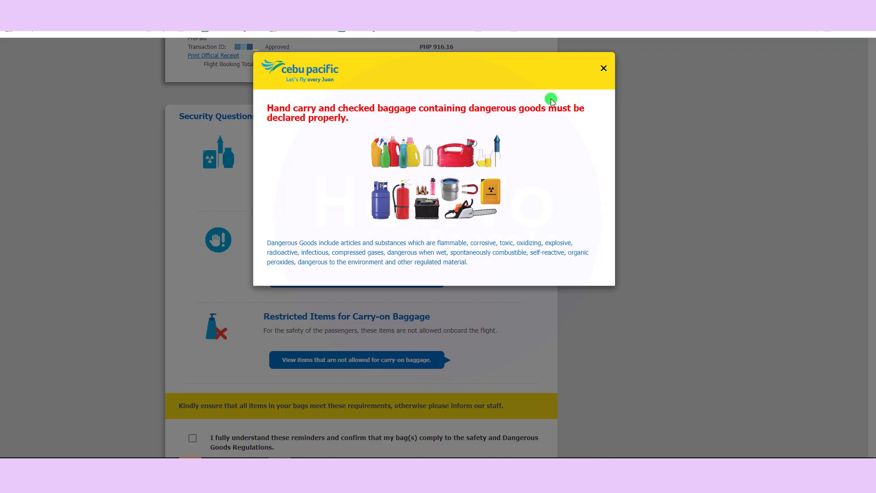
pyautogui.click(608, 70)
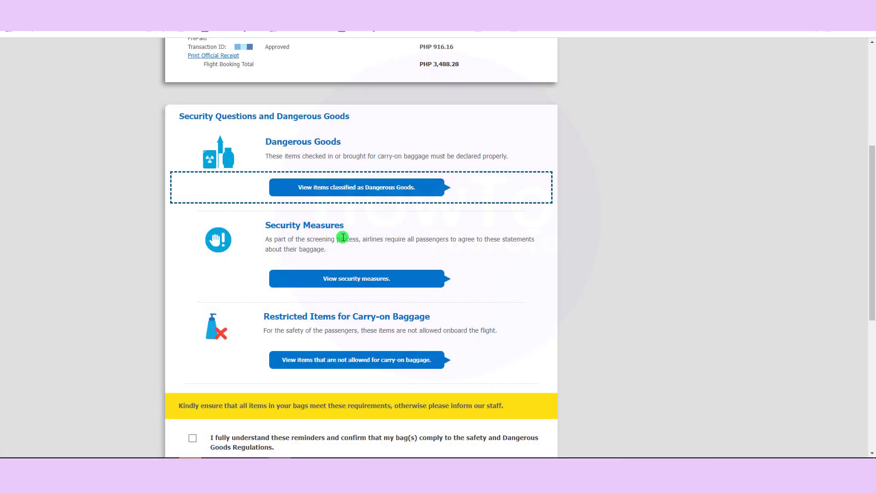
pyautogui.click(346, 279)
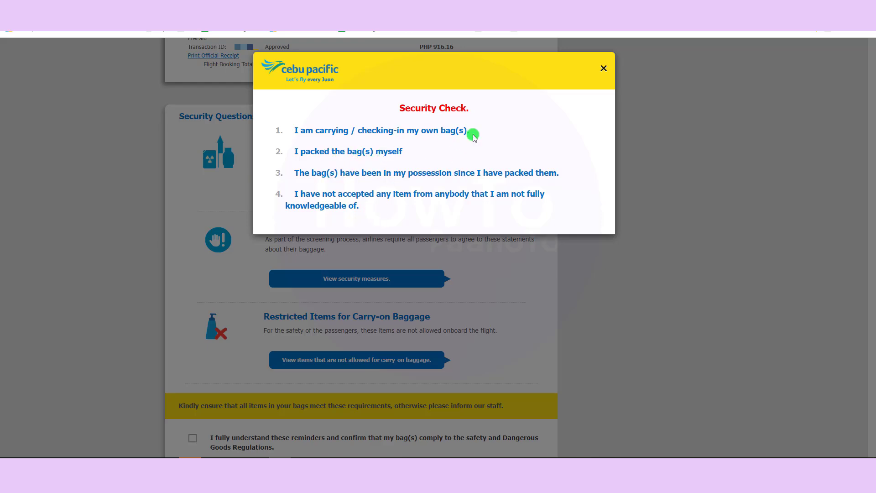
pyautogui.click(604, 69)
pyautogui.click(325, 356)
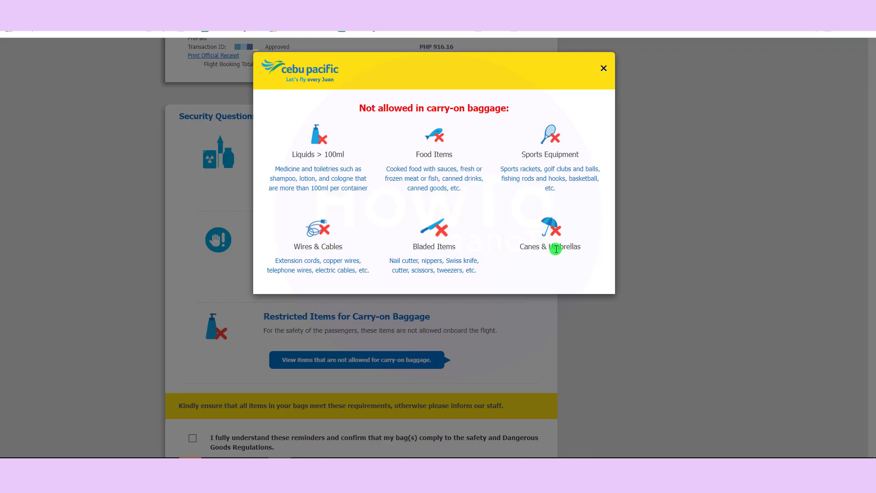
pyautogui.click(603, 68)
pyautogui.scroll(-2, 261, 352)
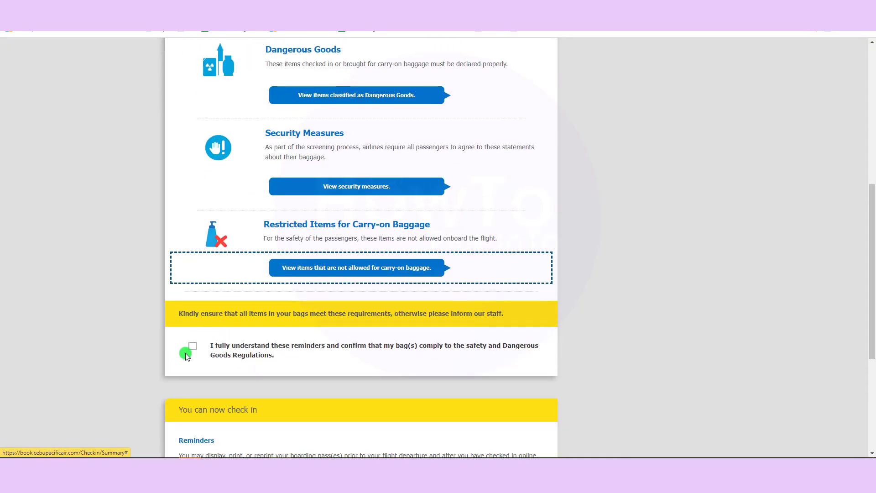
# Accept the baggage declaration, check in, and print the MNL–MPH boarding pass for seat 20E.
pyautogui.click(192, 346)
pyautogui.moveTo(873, 273); pyautogui.dragTo(873, 355)
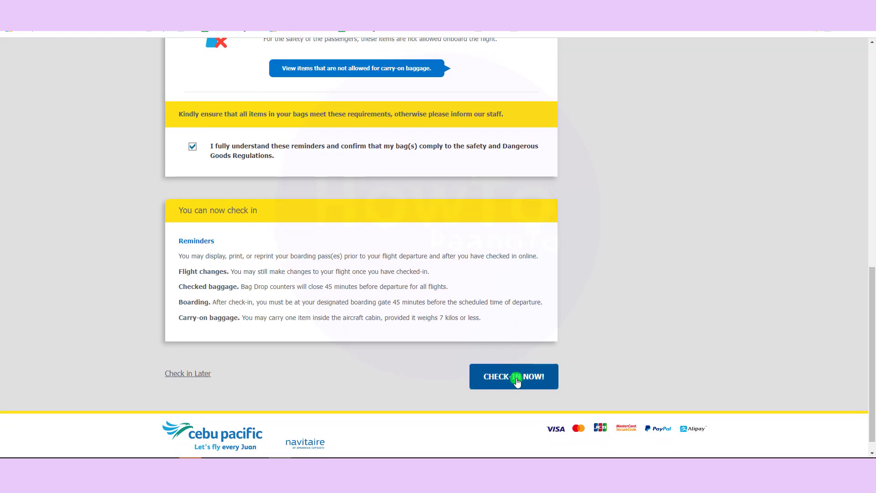
pyautogui.click(516, 379)
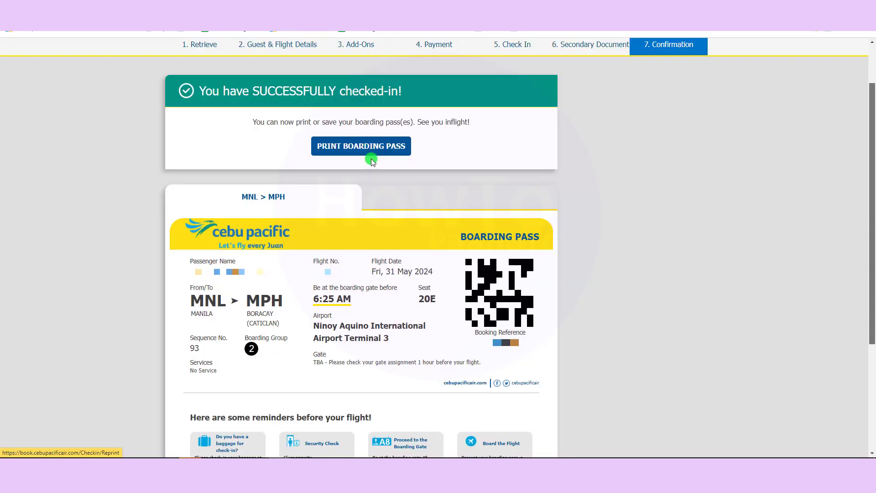
pyautogui.click(371, 157)
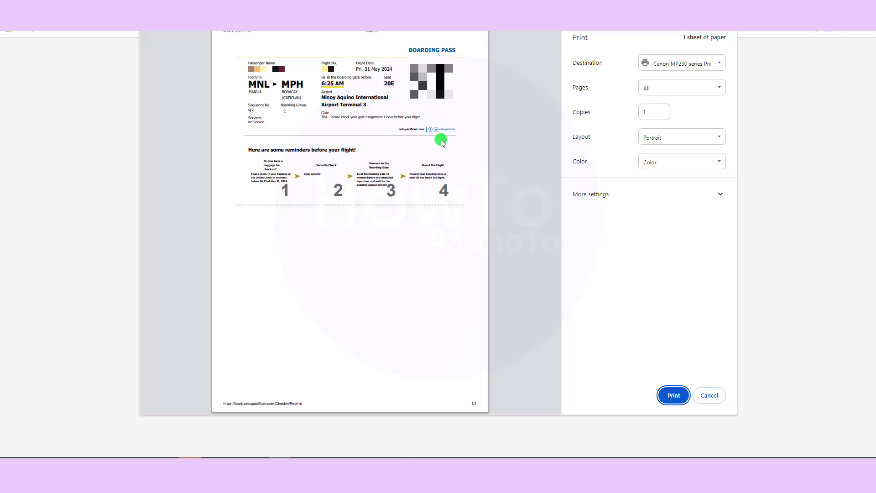
pyautogui.click(673, 395)
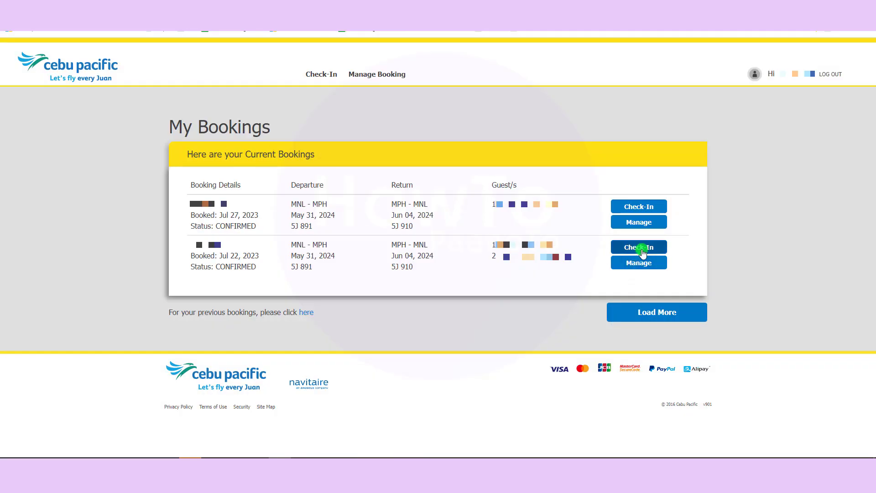
# Check in the second booking with a Parent emergency contact, continuing to the PHP 6,976.56 summary.
pyautogui.click(641, 249)
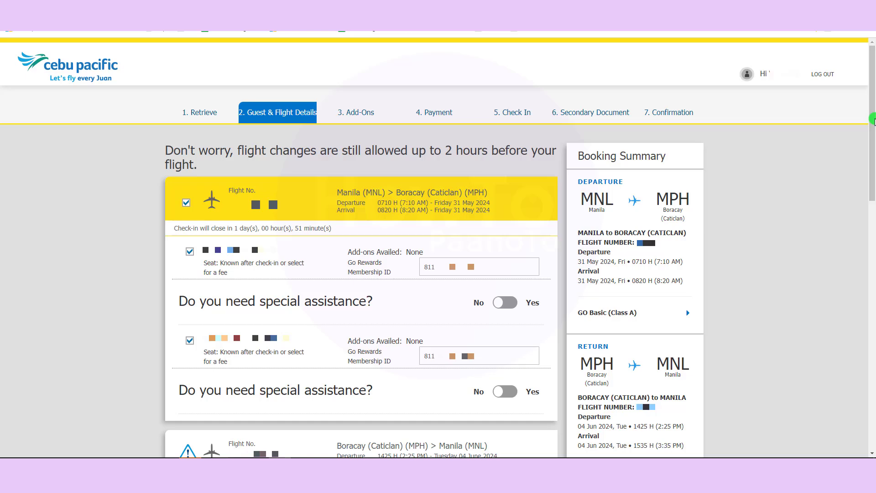
pyautogui.moveTo(872, 119); pyautogui.dragTo(872, 275)
pyautogui.click(216, 209)
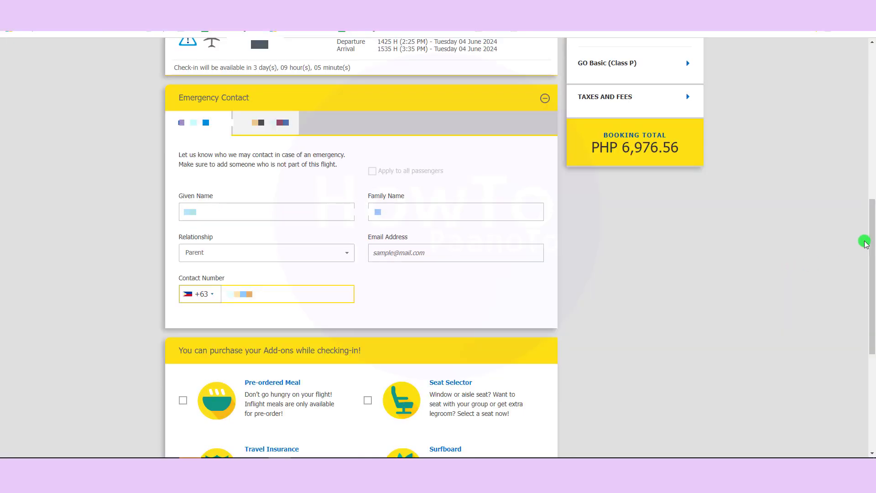
pyautogui.scroll(-4, 872, 237)
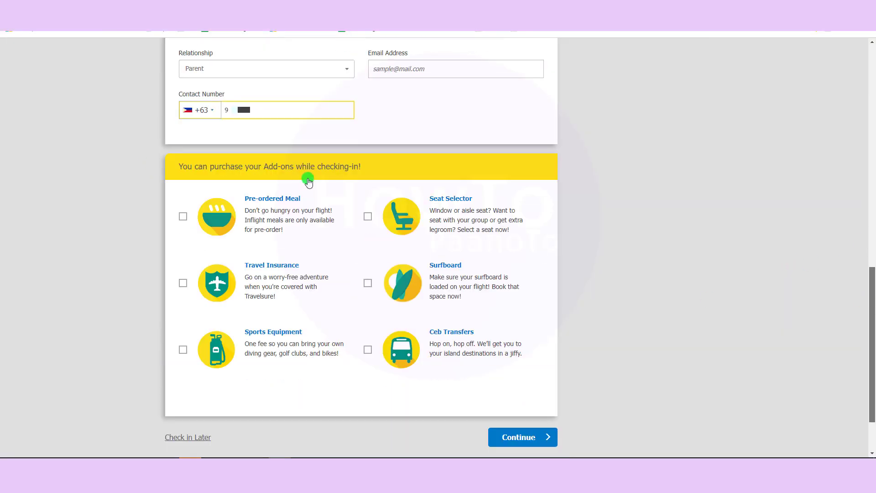
pyautogui.click(533, 439)
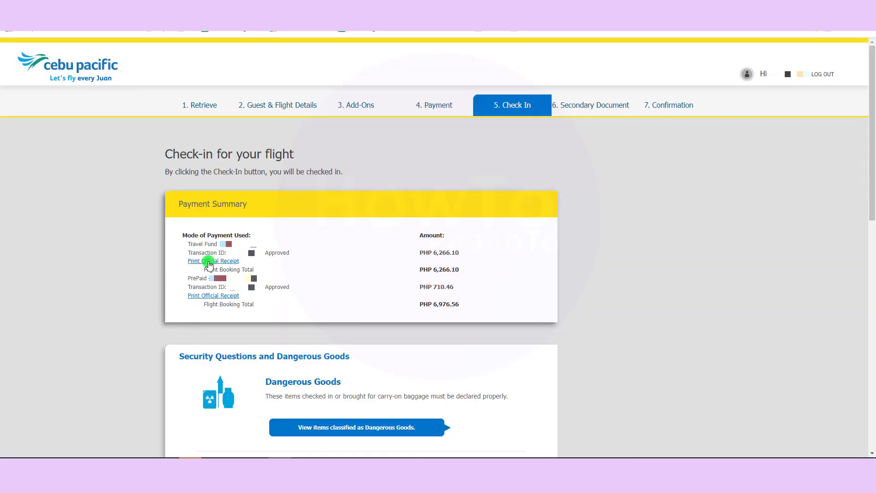
# Tick the second booking's 'I fully understand' baggage declaration and submit CHECK-IN NOW!
pyautogui.click(210, 261)
pyautogui.click(209, 297)
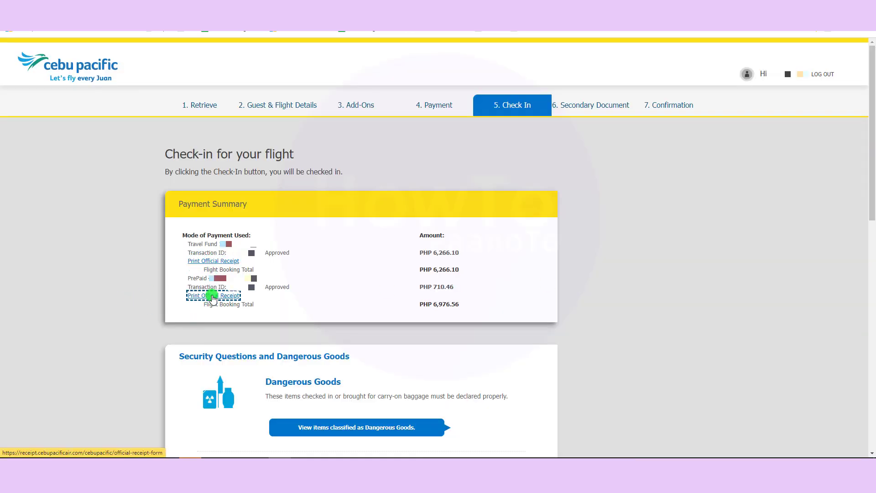
pyautogui.moveTo(872, 177); pyautogui.dragTo(873, 328)
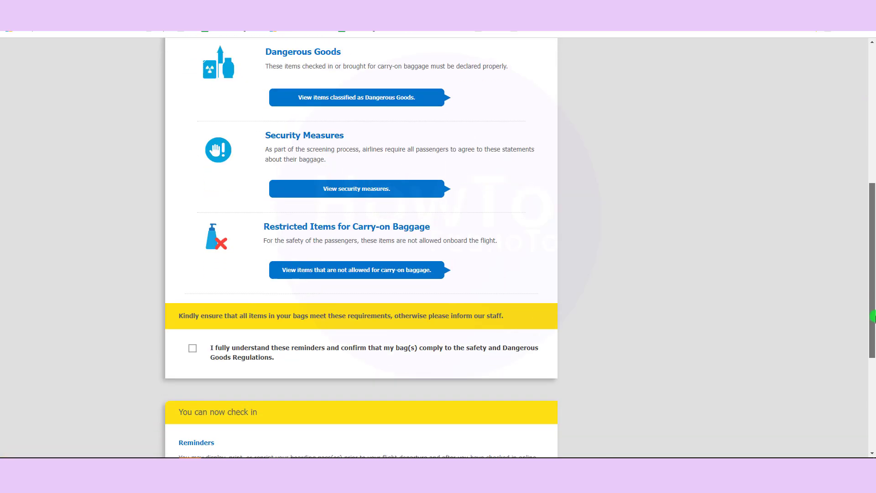
pyautogui.click(192, 329)
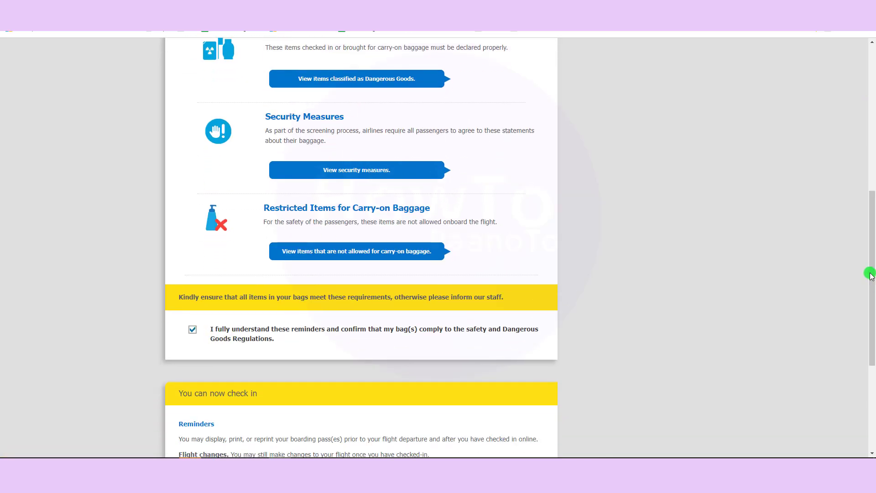
pyautogui.moveTo(870, 274); pyautogui.dragTo(871, 353)
pyautogui.click(508, 381)
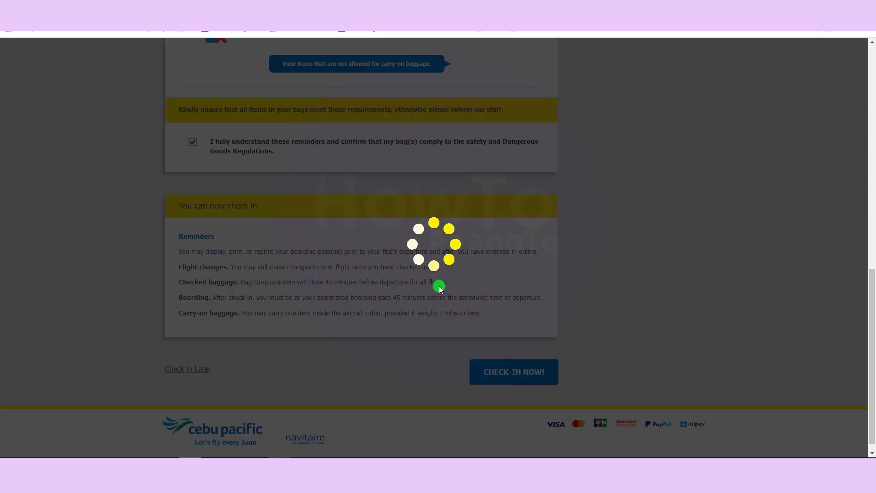